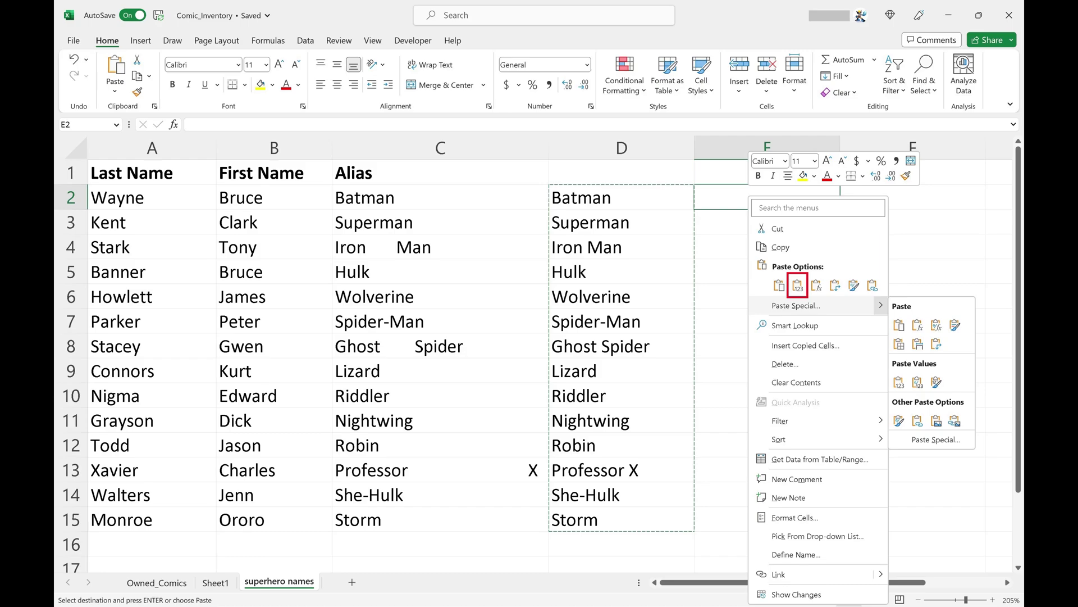
Paste the trimmed aliases into column E as values only, replacing the formulas.
{"action": "left_click", "coordinate": [798, 286]}
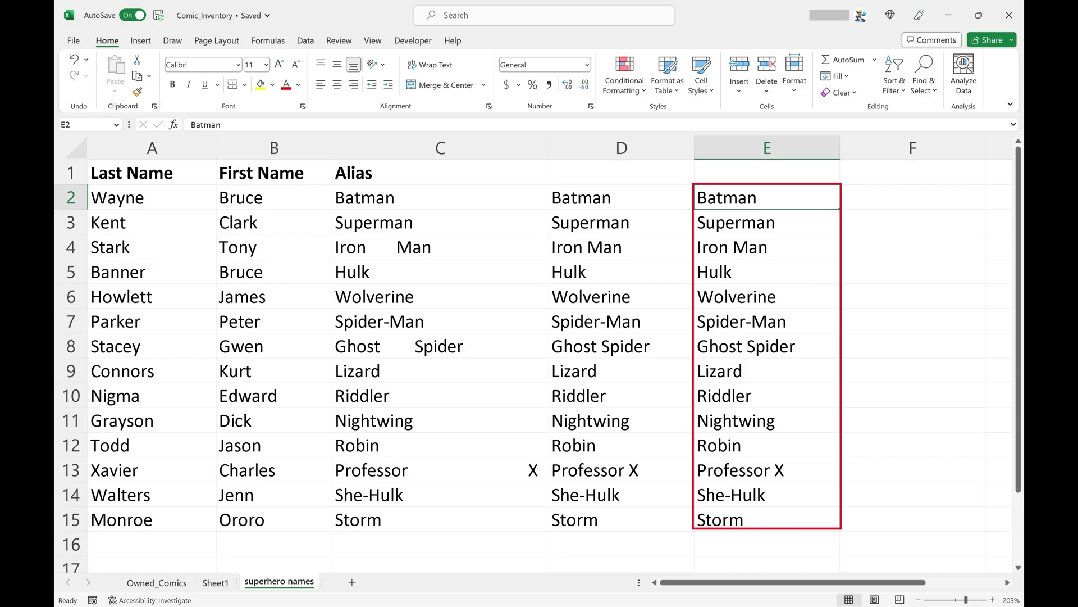